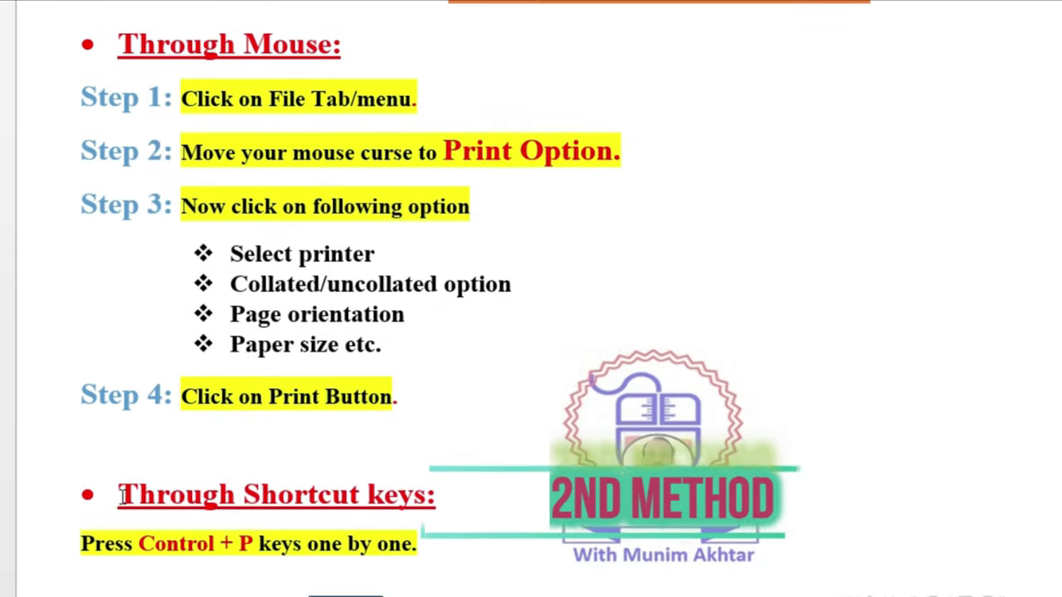
# Select the 'Through Shortcut keys' heading and the words 'Control + P'.
pyautogui.click(120, 496)
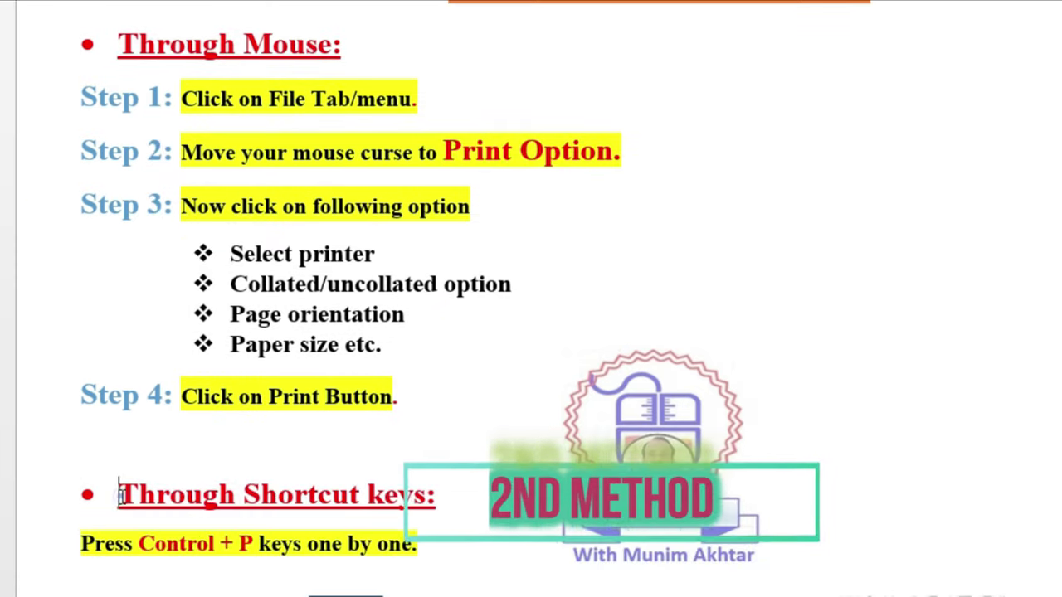
pyautogui.moveTo(120, 496); pyautogui.dragTo(434, 495)
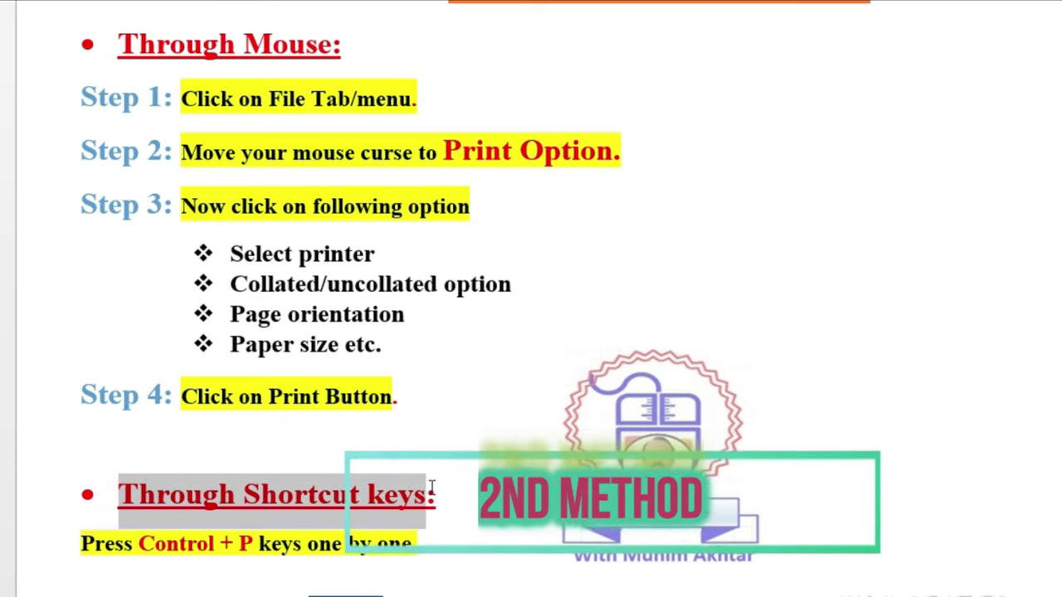
pyautogui.moveTo(255, 545); pyautogui.dragTo(164, 546)
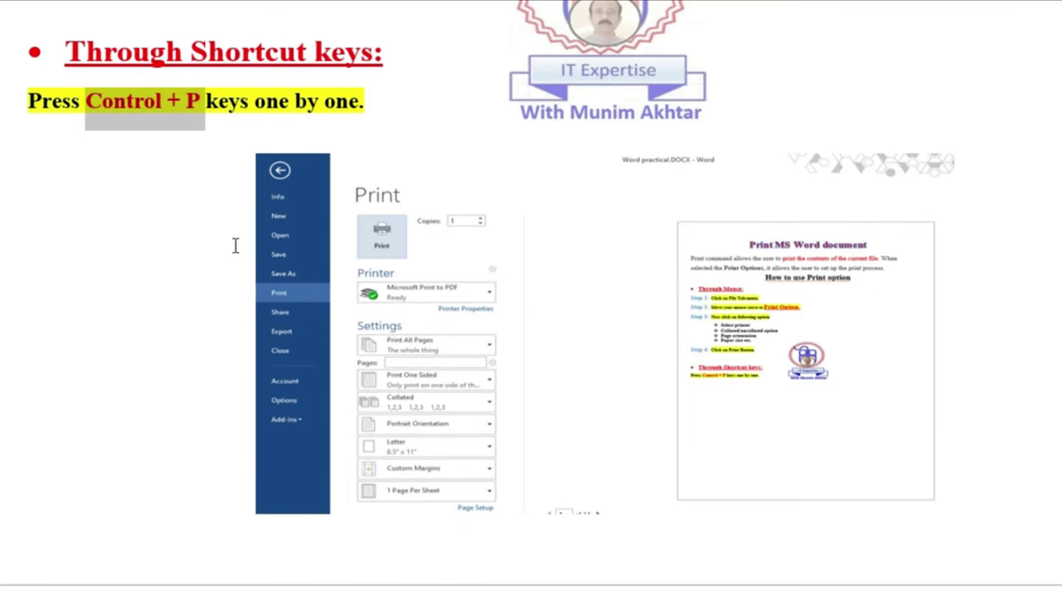
# Enlarge the Print-screen picture to span most of the page width and nudge it right.
pyautogui.click(332, 287)
pyautogui.scroll(-5, 332, 286)
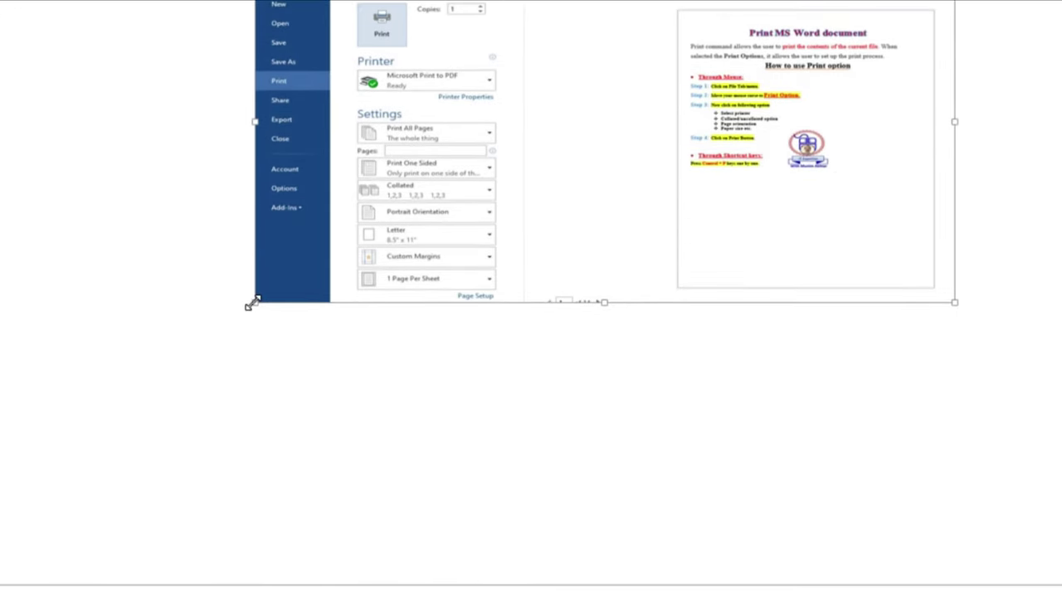
pyautogui.moveTo(233, 312); pyautogui.dragTo(104, 450)
pyautogui.moveTo(701, 213); pyautogui.dragTo(792, 218)
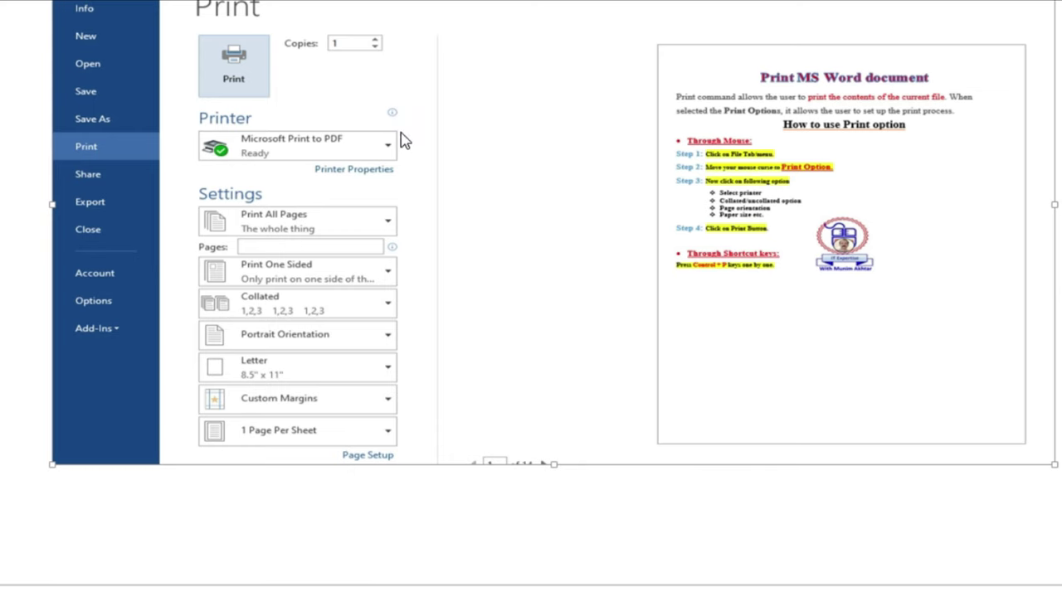
pyautogui.click(390, 143)
# Choose the Hewlett-Packard HP LaserJet printer and begin a custom page range.
pyautogui.click(382, 207)
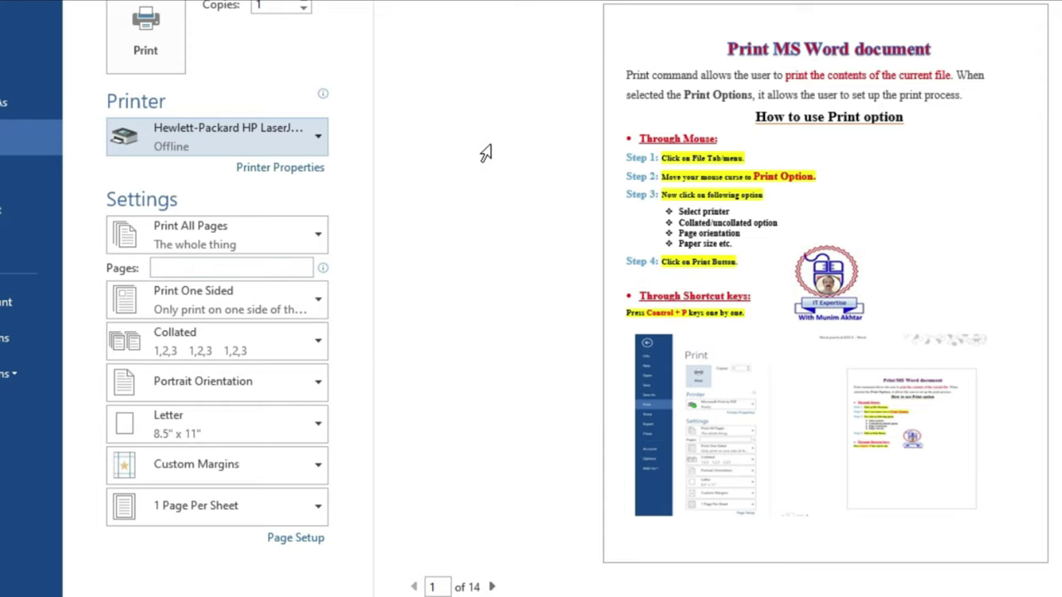
pyautogui.click(268, 268)
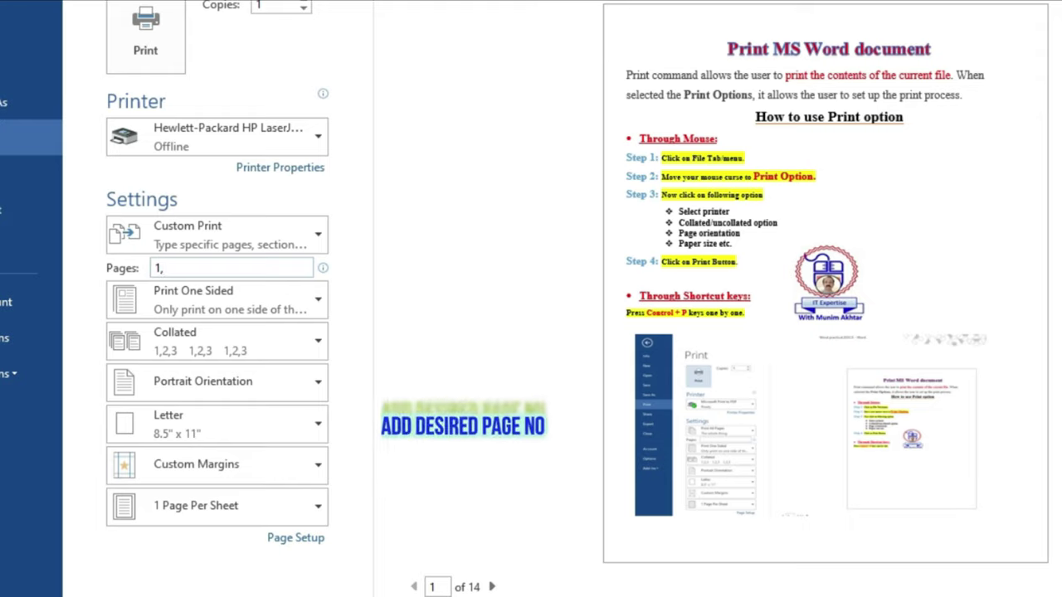
# Enter the page range 1,8,10 in the Pages box.
pyautogui.write('1,')
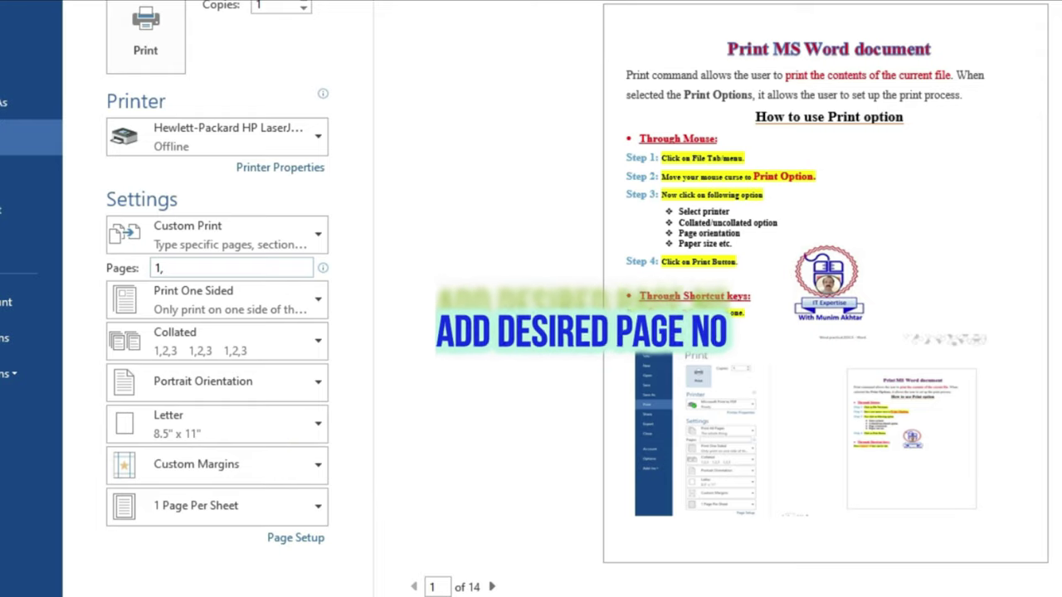
pyautogui.write('8,10')
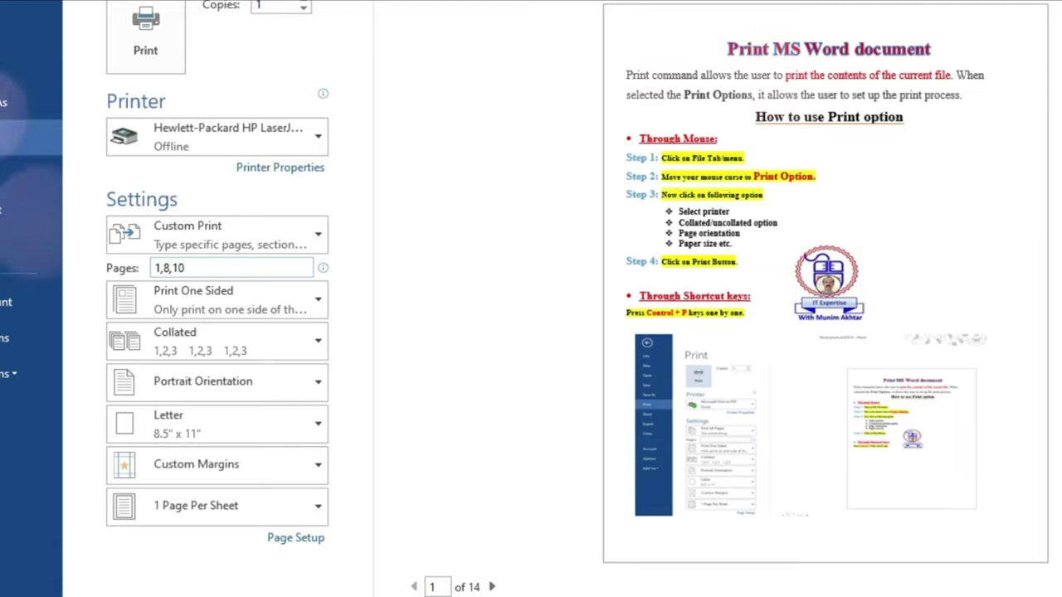
pyautogui.click(192, 267)
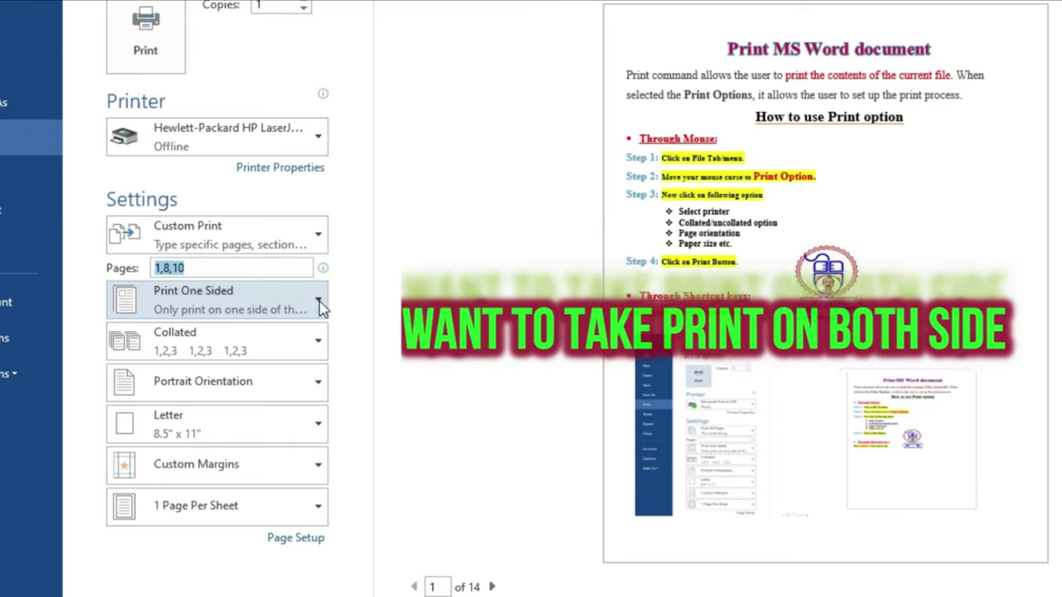
# Try the CanonLBP226_UFR_II printer, then switch back to the Hewlett-Packard printer.
pyautogui.click(318, 302)
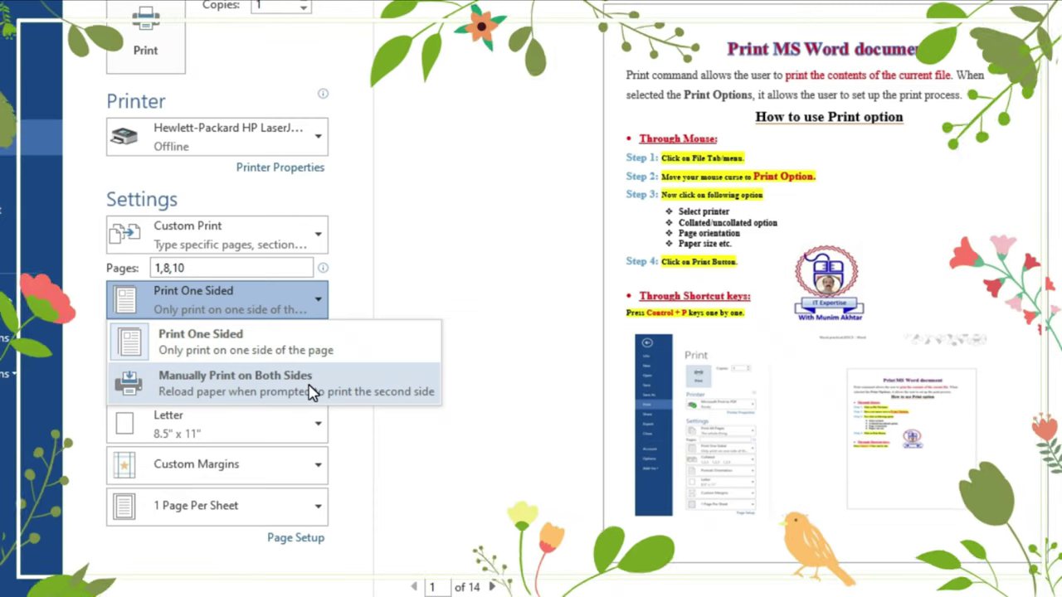
pyautogui.click(282, 137)
pyautogui.click(220, 167)
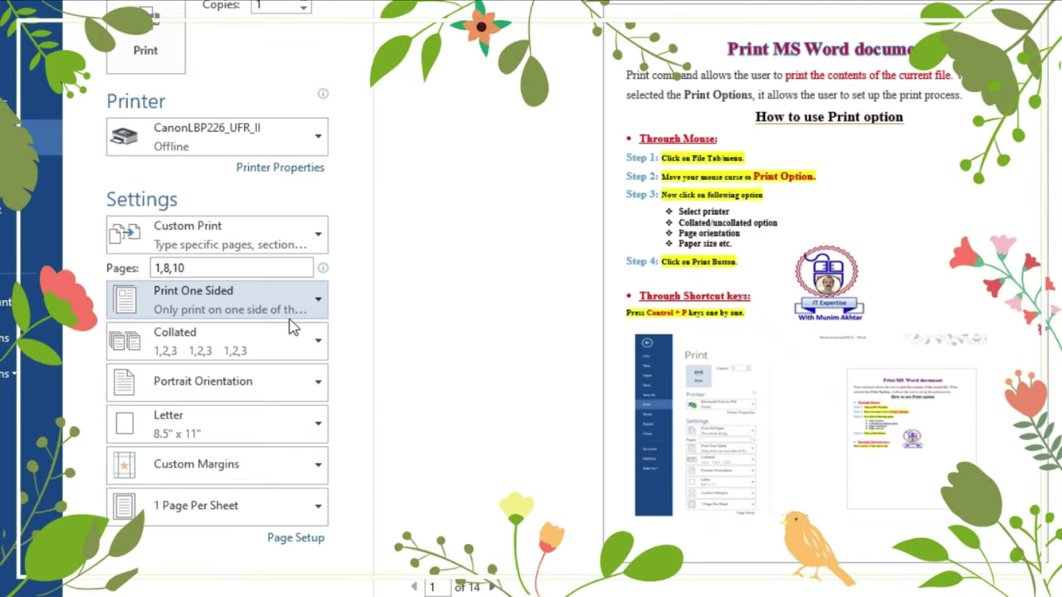
pyautogui.click(320, 141)
pyautogui.click(307, 220)
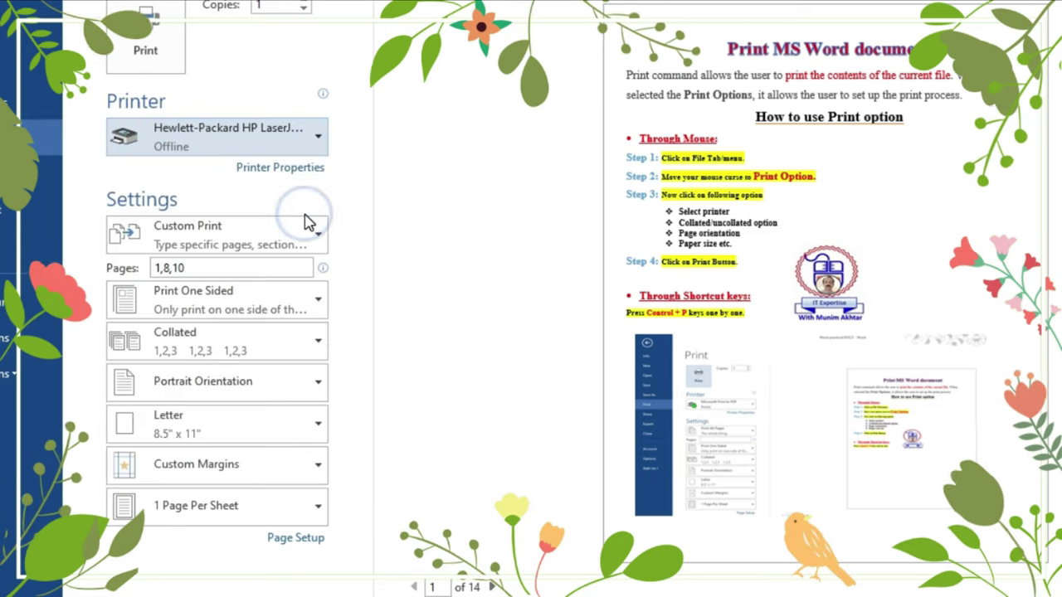
# Review the collation and sided options, then settle on the CanonLBP226_UFR_II printer.
pyautogui.click(296, 345)
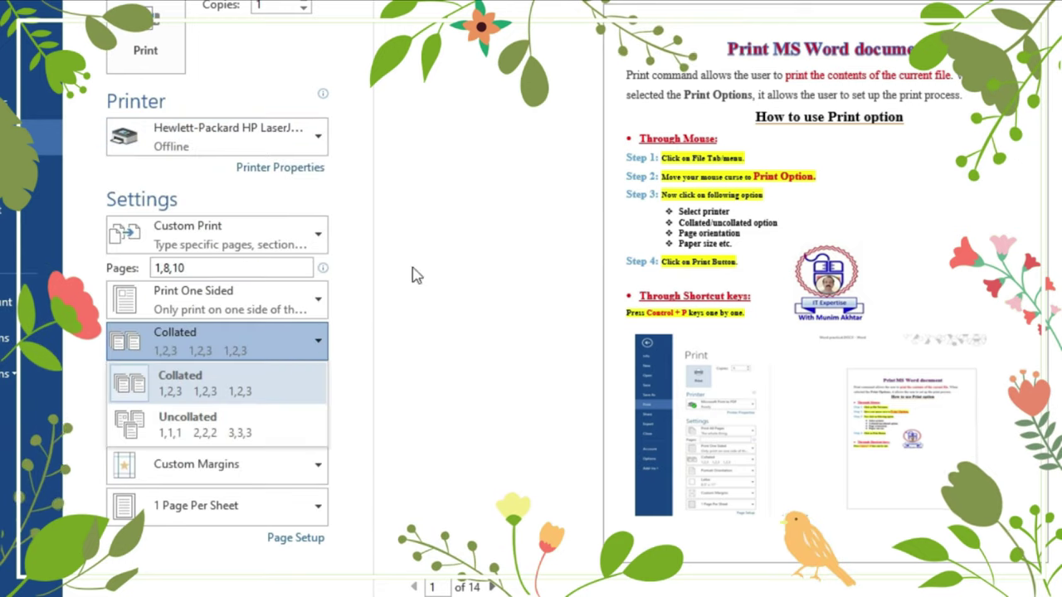
pyautogui.click(407, 265)
pyautogui.click(292, 308)
pyautogui.click(296, 308)
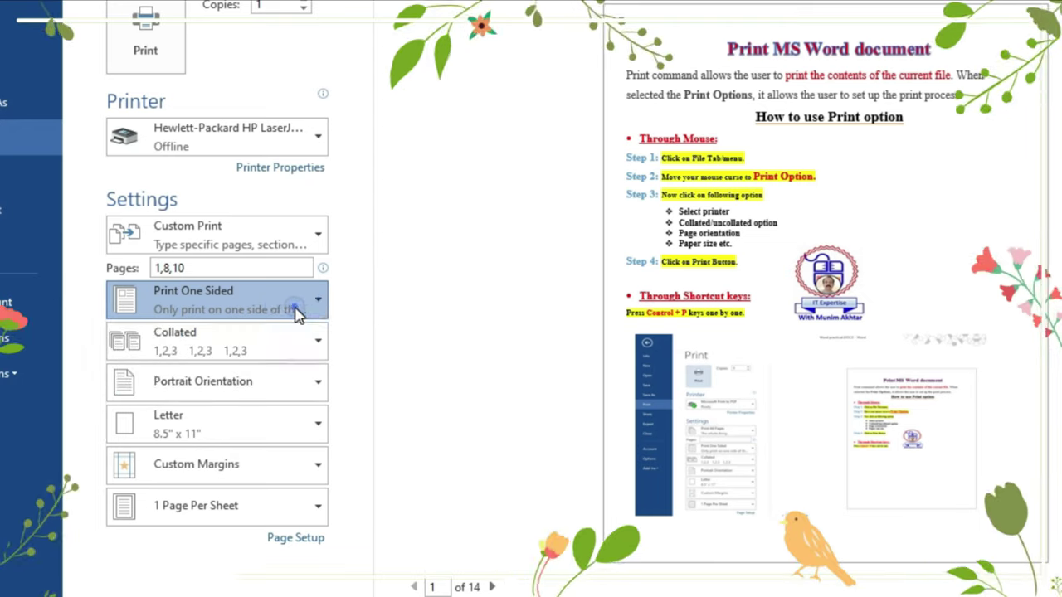
pyautogui.click(307, 148)
pyautogui.click(279, 177)
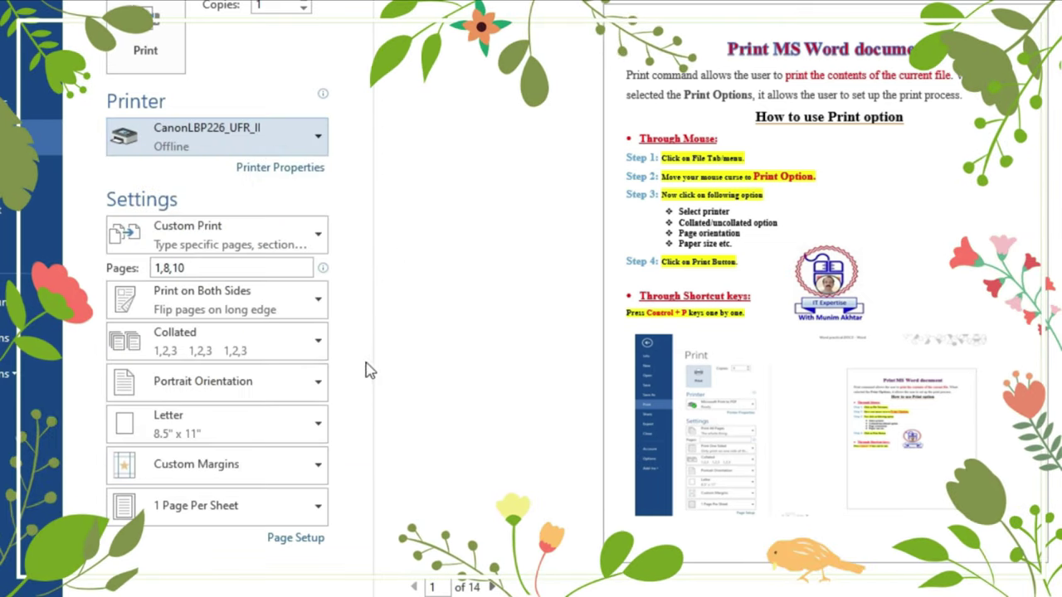
pyautogui.click(307, 307)
# Keep one-sided printing, set 2 copies, and choose Uncollated output.
pyautogui.click(282, 347)
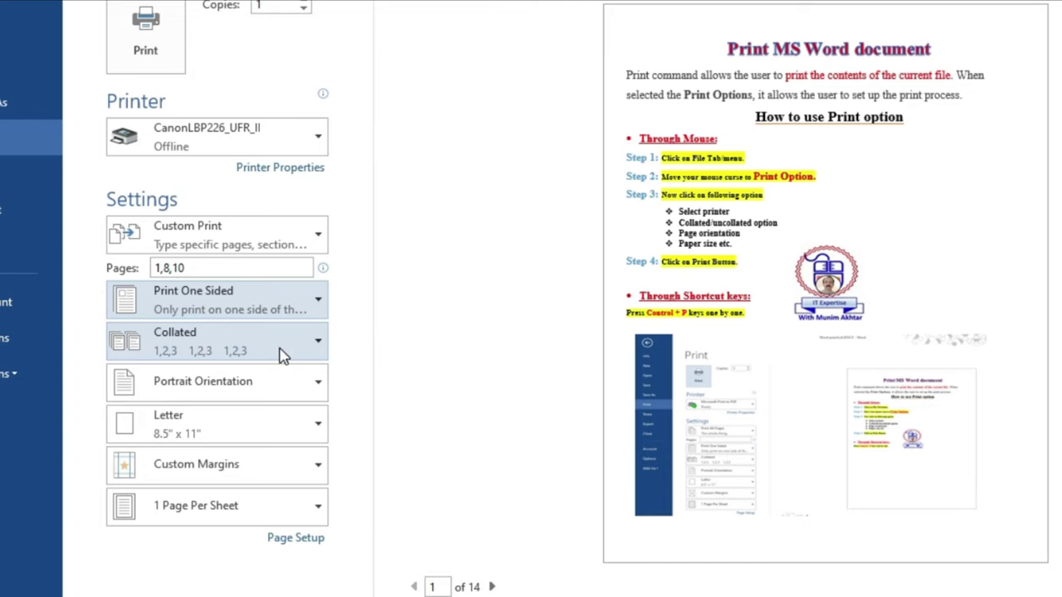
pyautogui.doubleClick(196, 268)
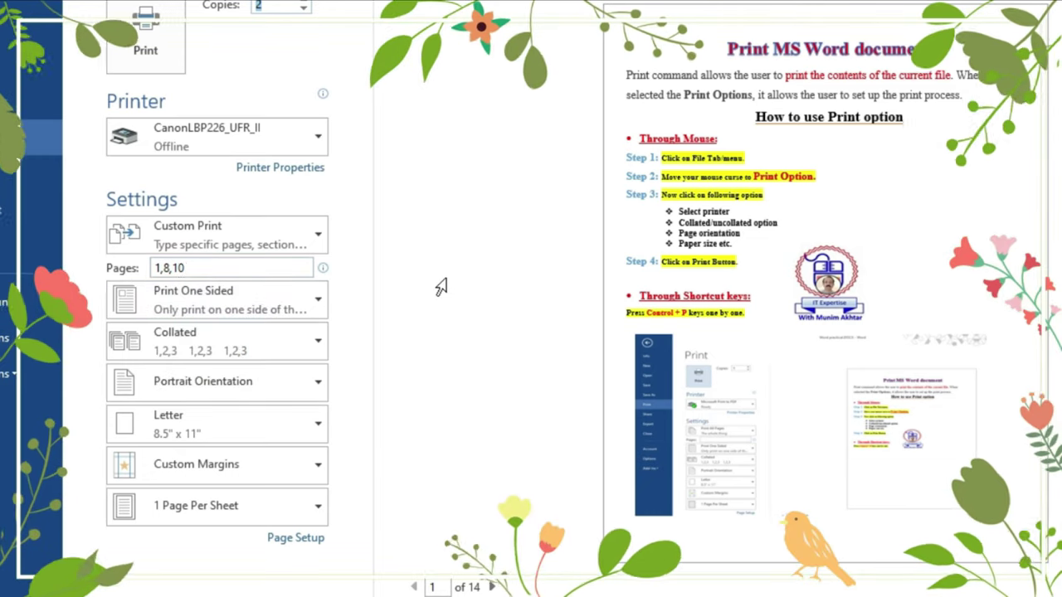
pyautogui.click(319, 347)
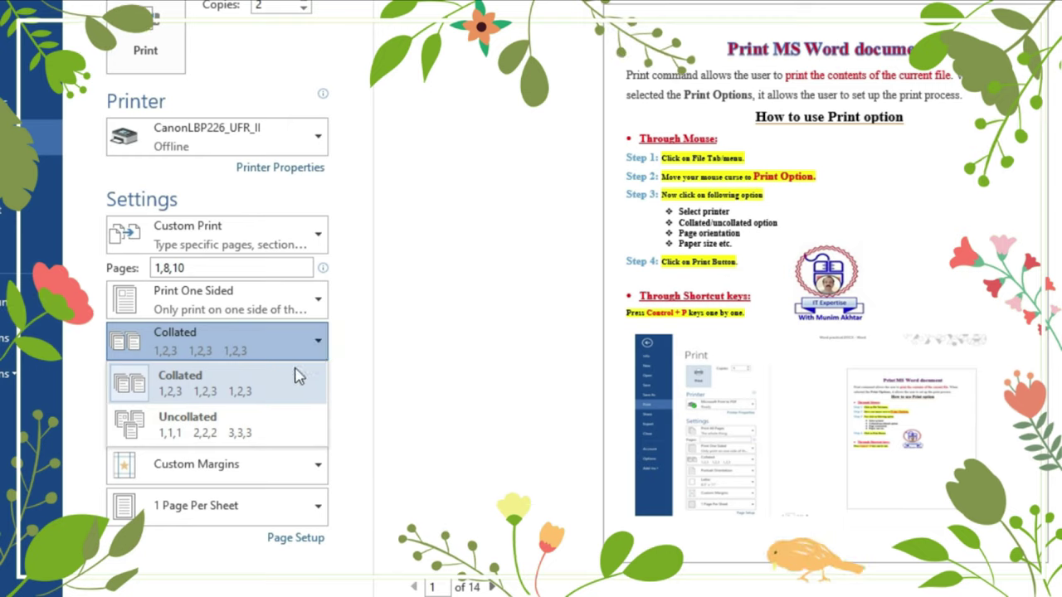
pyautogui.click(257, 438)
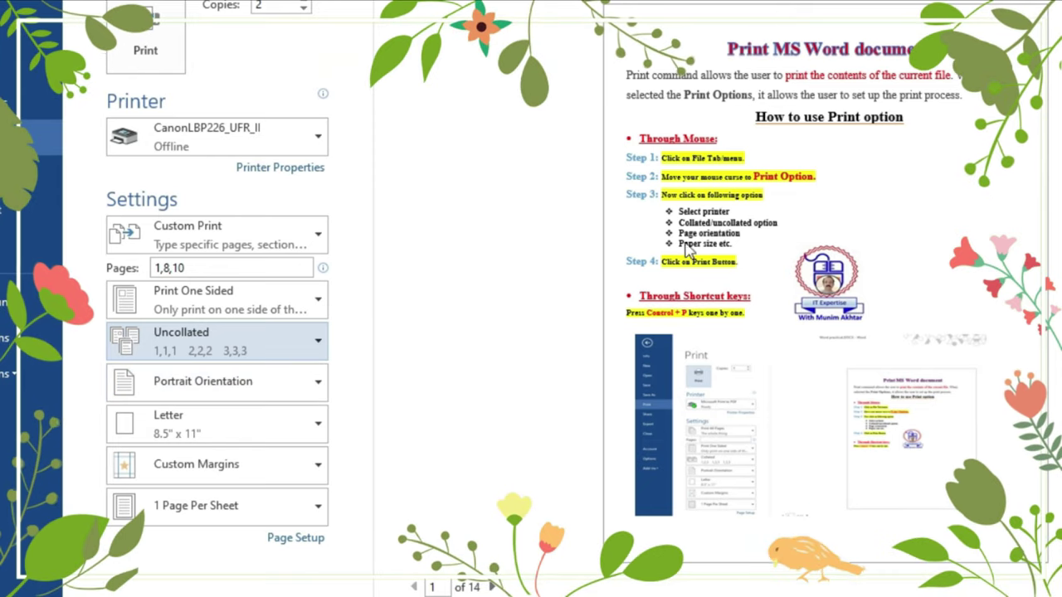
# Settle on Landscape Orientation in Print Settings after toggling back and forth with Portrait.
pyautogui.click(318, 341)
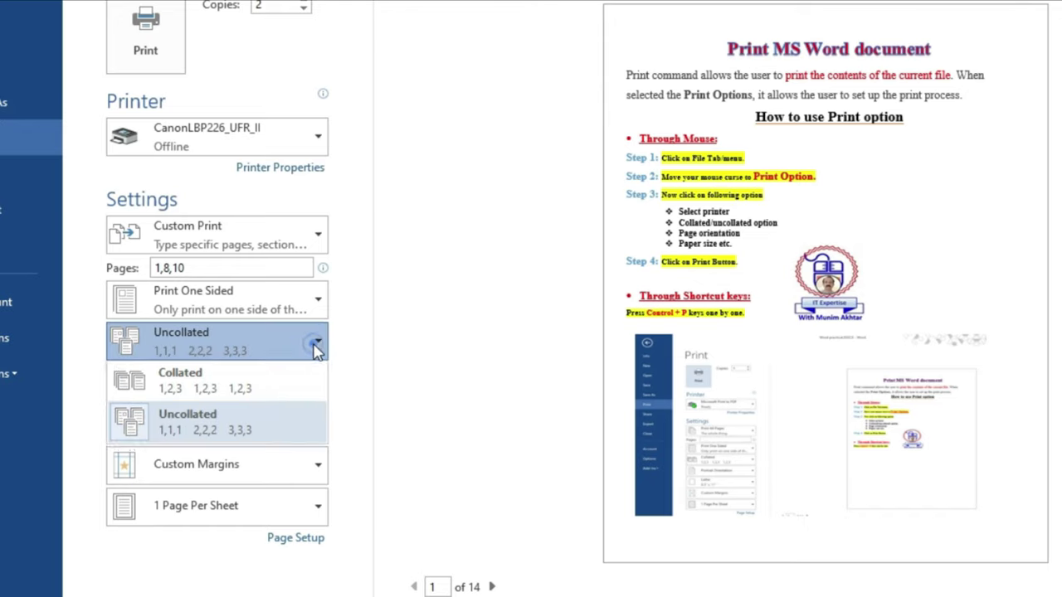
pyautogui.click(296, 385)
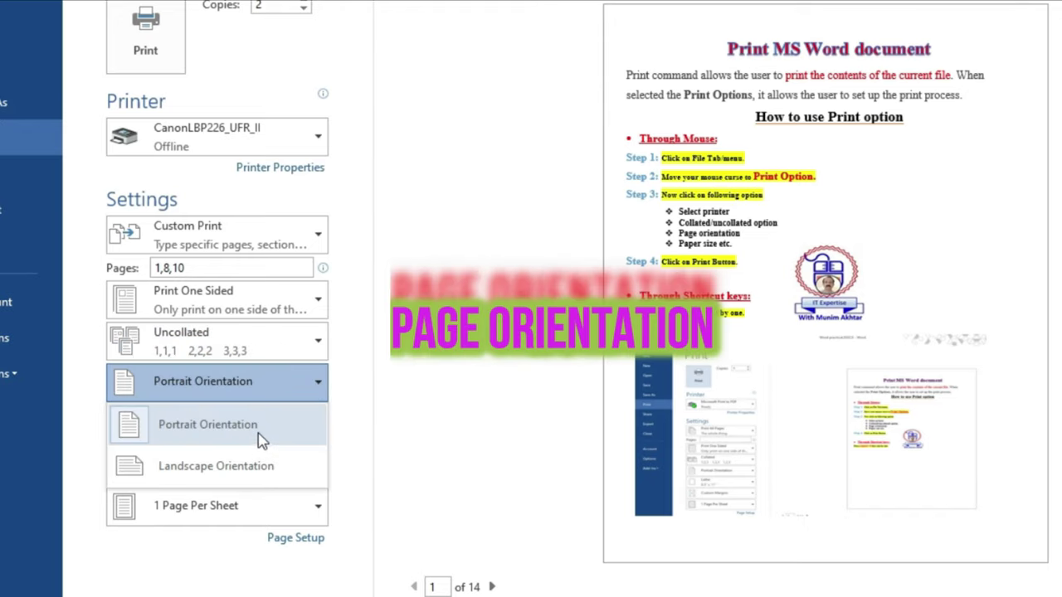
pyautogui.click(259, 429)
pyautogui.click(308, 385)
pyautogui.click(294, 456)
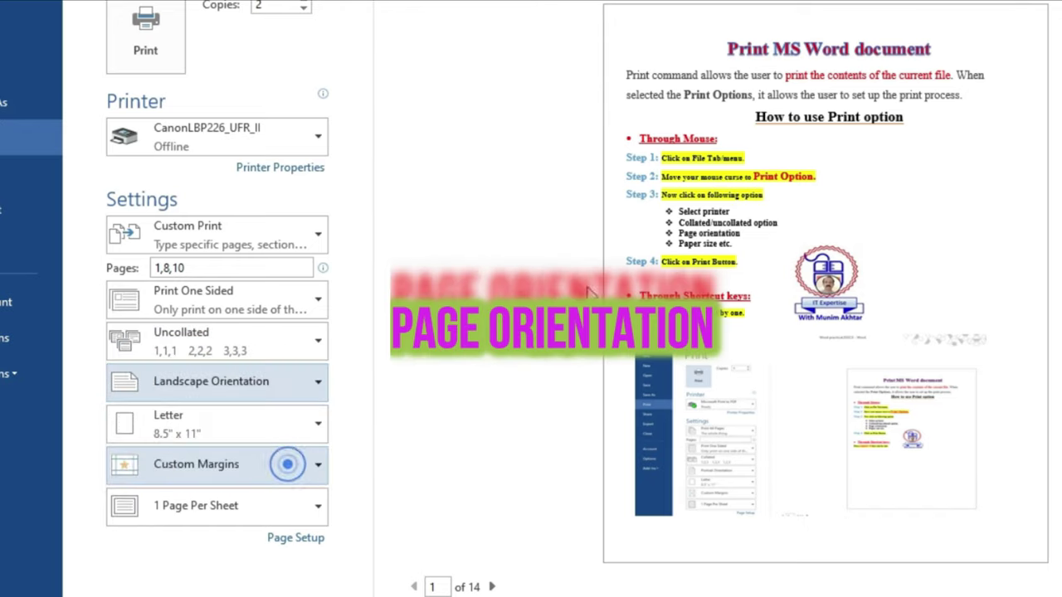
pyautogui.click(312, 383)
pyautogui.click(295, 427)
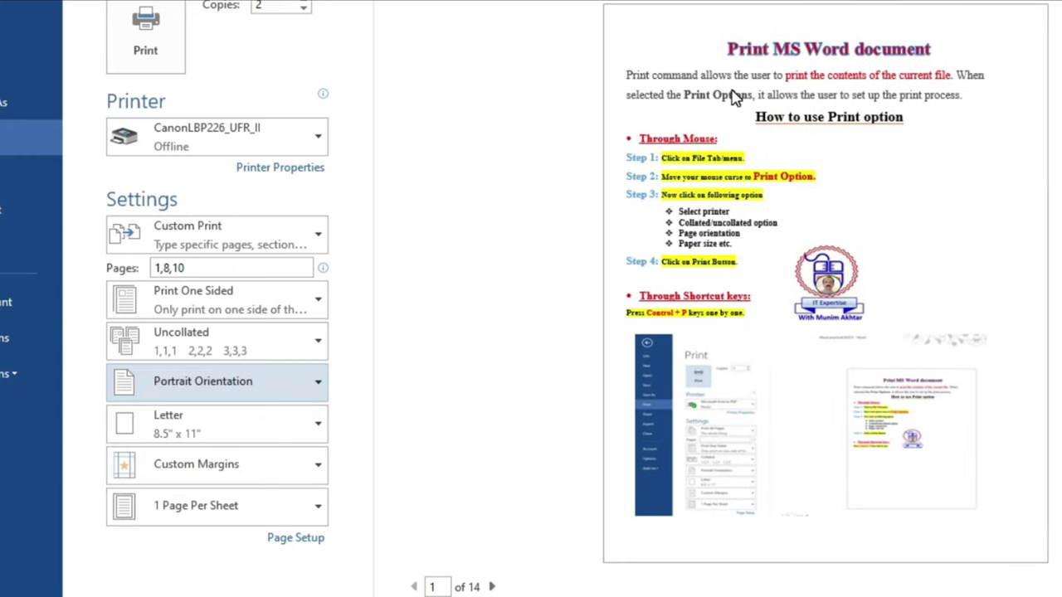
pyautogui.click(319, 386)
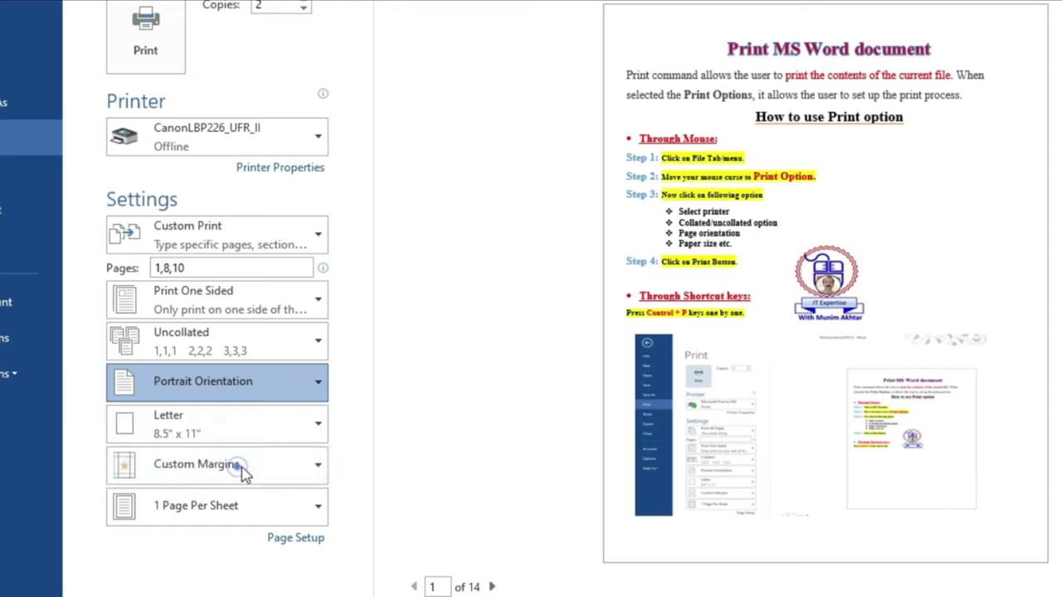
pyautogui.click(240, 474)
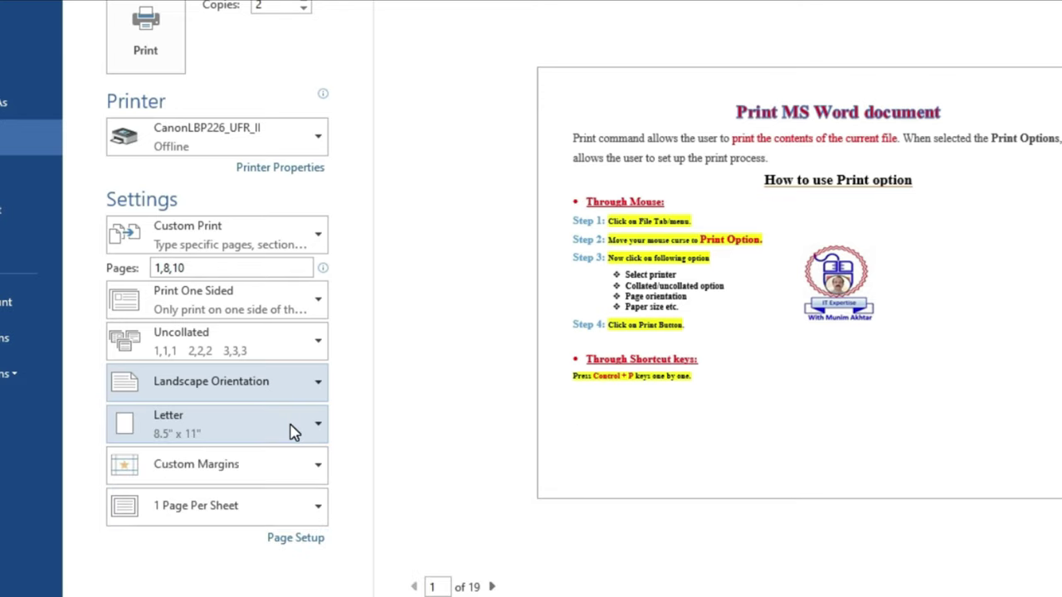
# Set the paper size to A4 (8.27" x 11.69") and reselect the screenshot in the document.
pyautogui.click(289, 428)
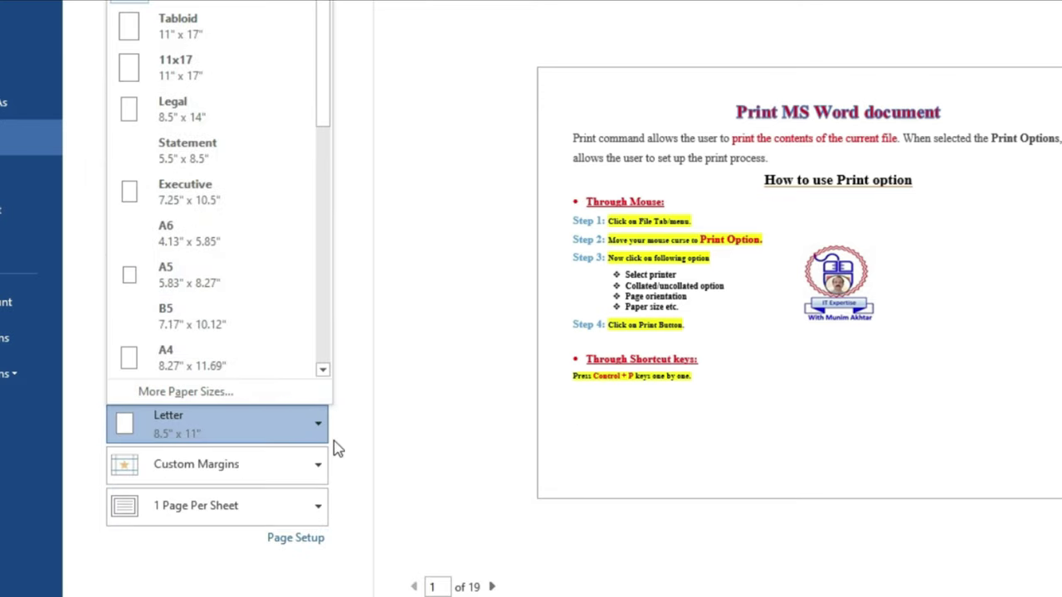
pyautogui.click(316, 429)
pyautogui.click(316, 429)
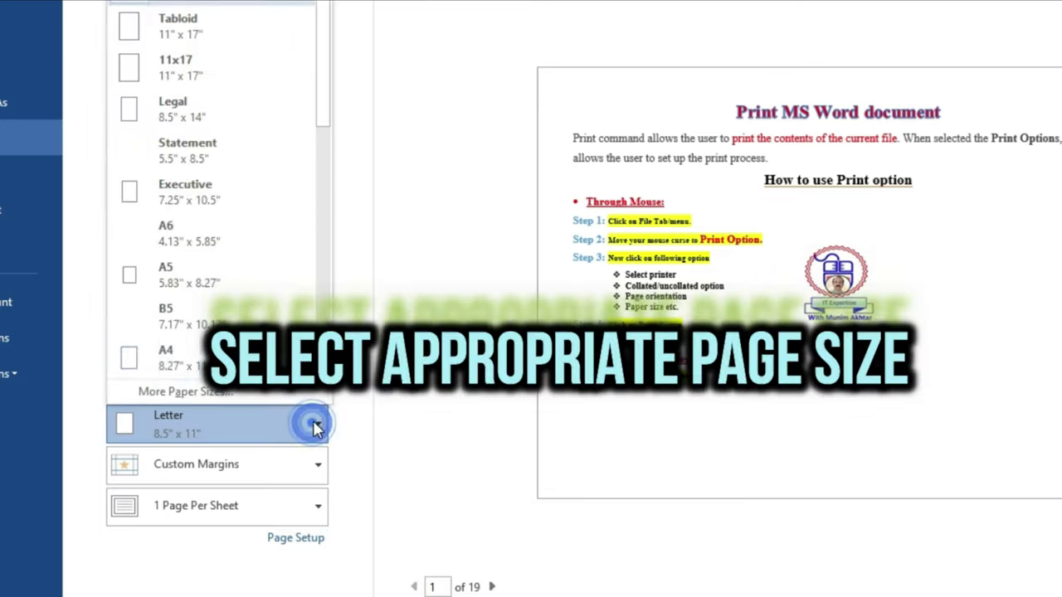
pyautogui.scroll(-3, 224, 261)
pyautogui.scroll(6, 222, 262)
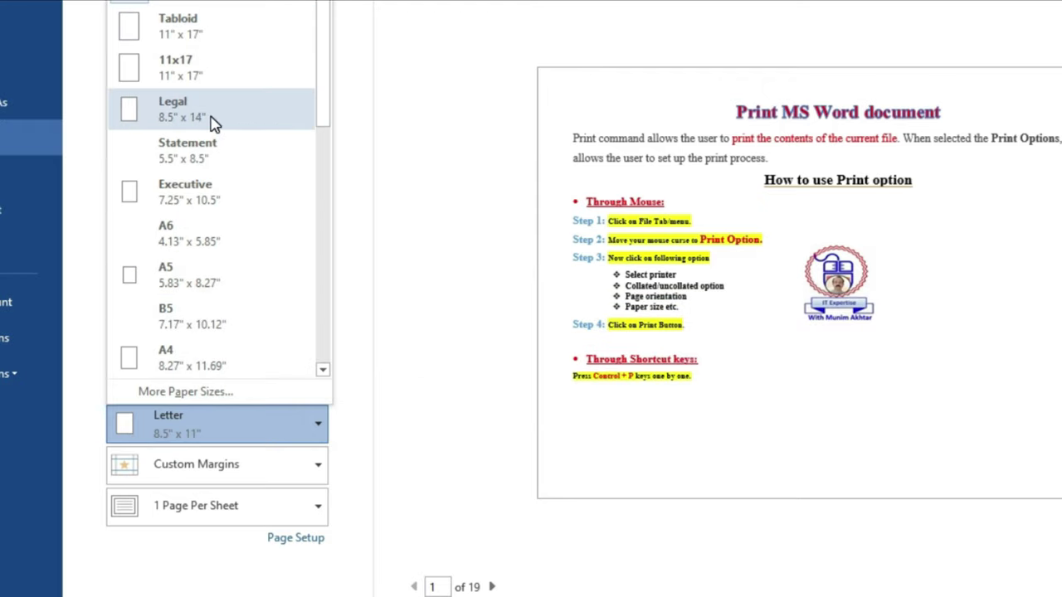
pyautogui.click(228, 367)
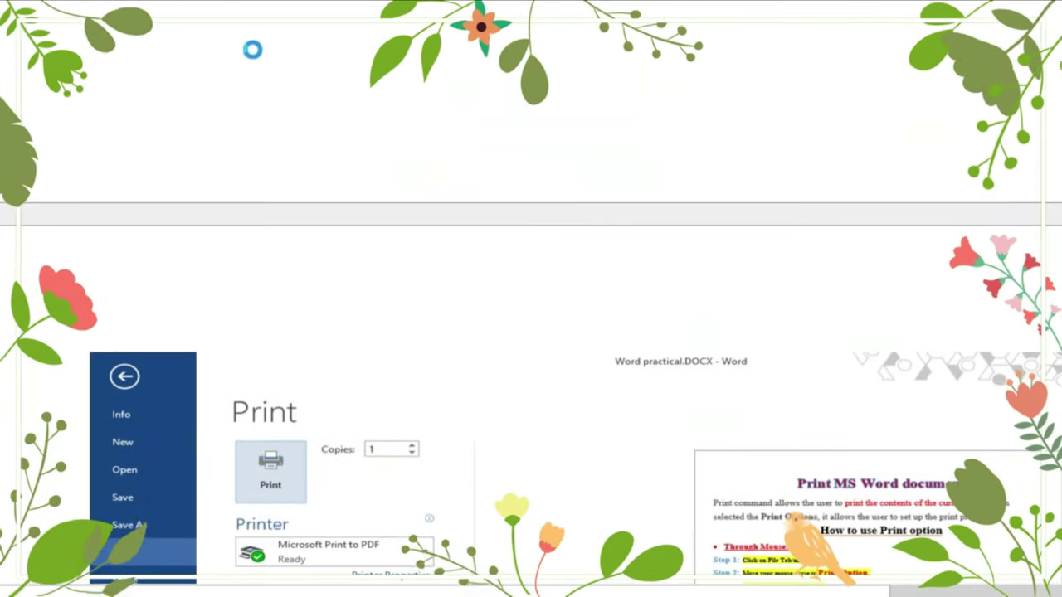
pyautogui.click(588, 353)
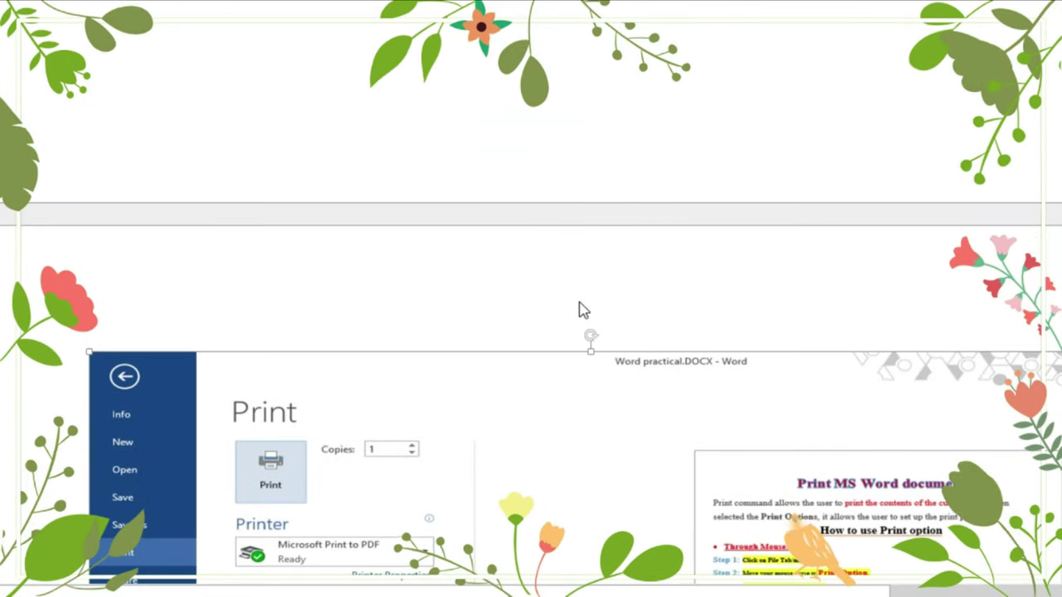